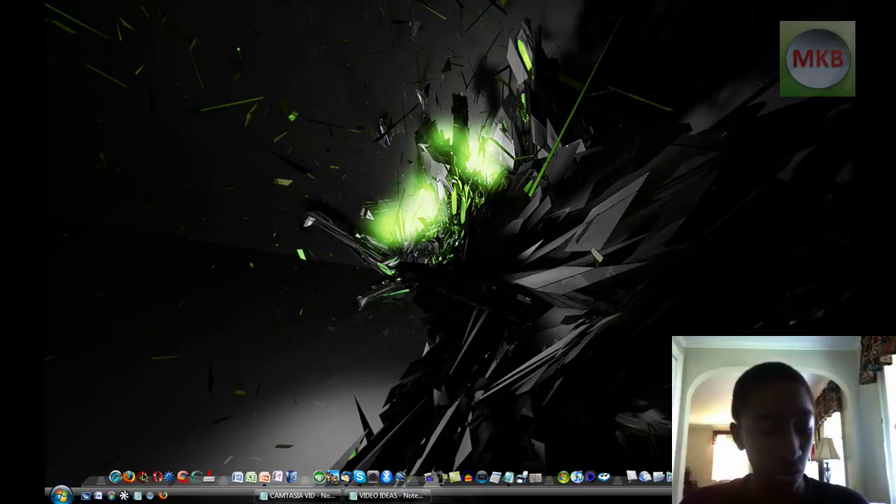
- Open Safari, search Google for "dafont", and open the dafont.com site from the results
left_click(151, 496)
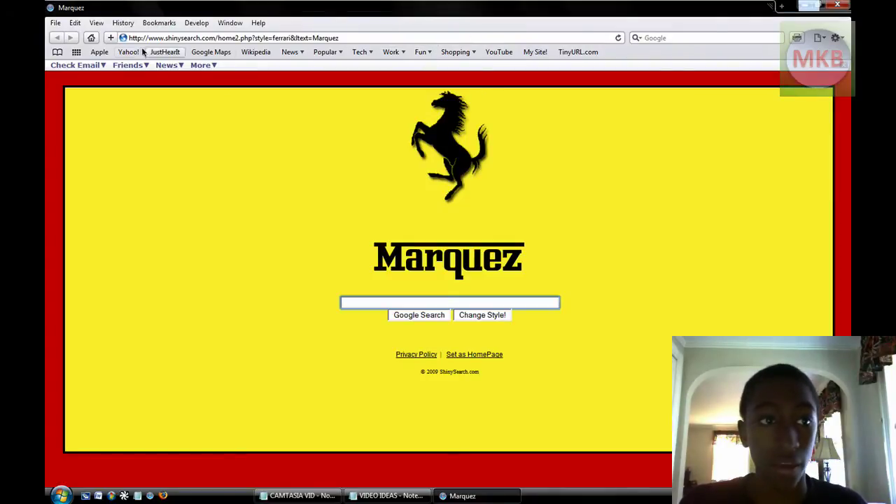
left_click(91, 38)
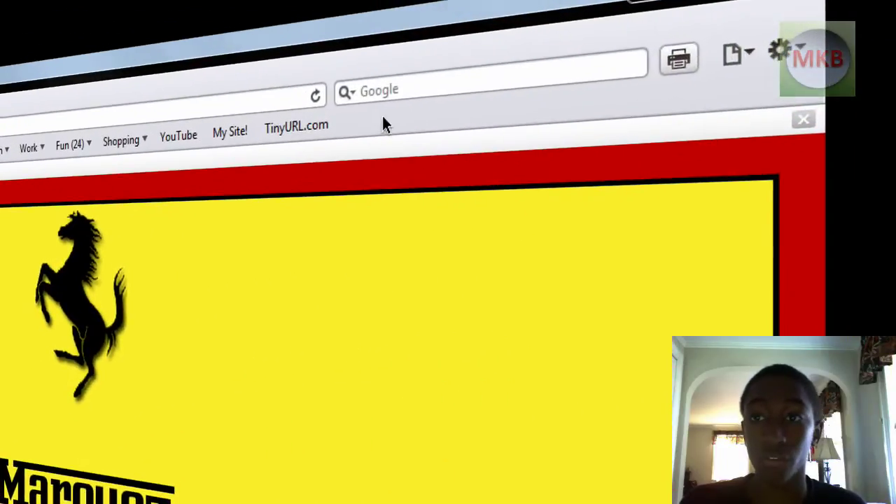
left_click(665, 39)
type("dafont")
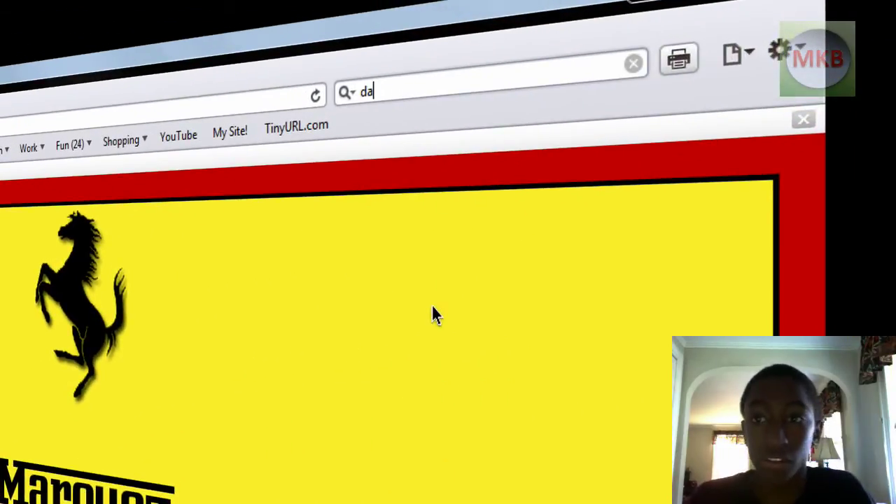
key("Return")
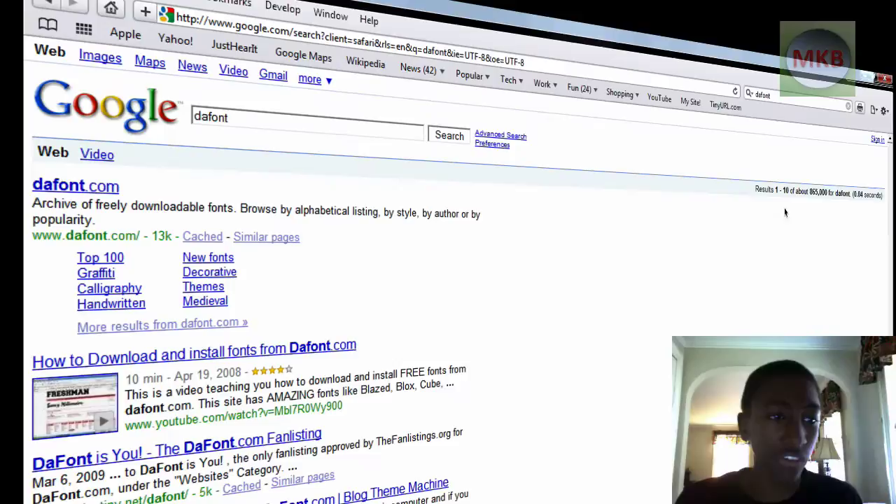
left_click(84, 186)
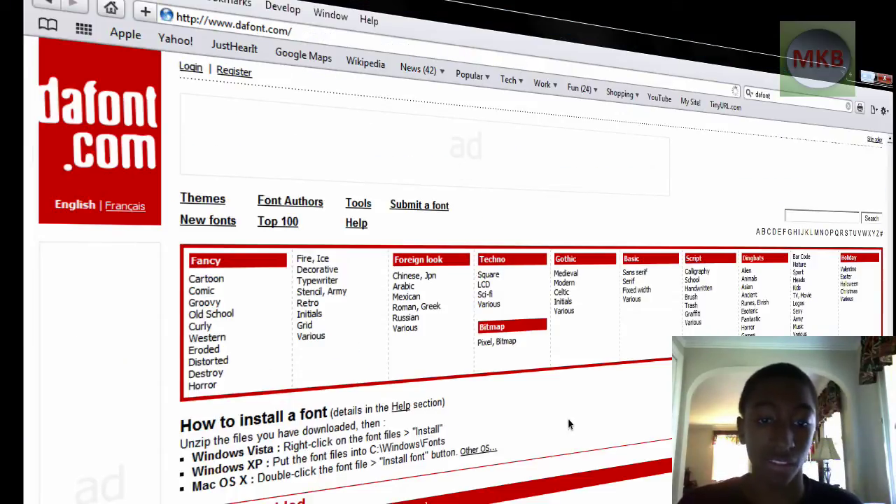
scroll(568, 421, "down", 3)
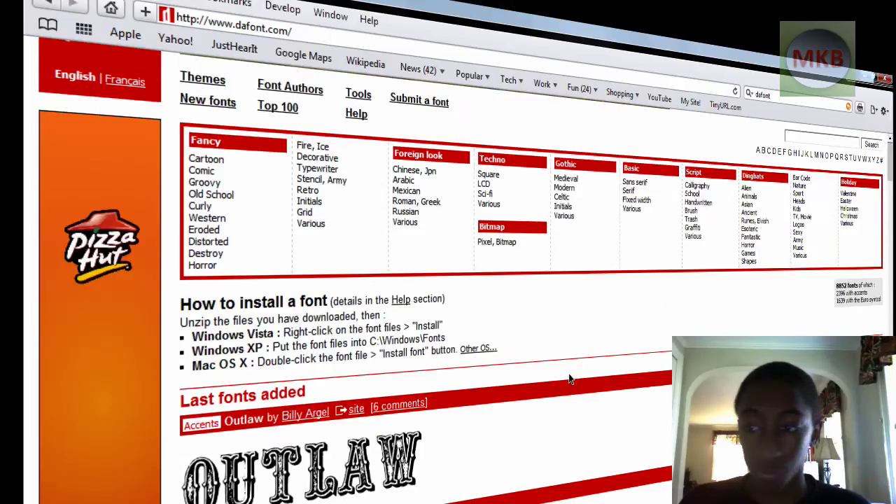
scroll(588, 347, "down", 6)
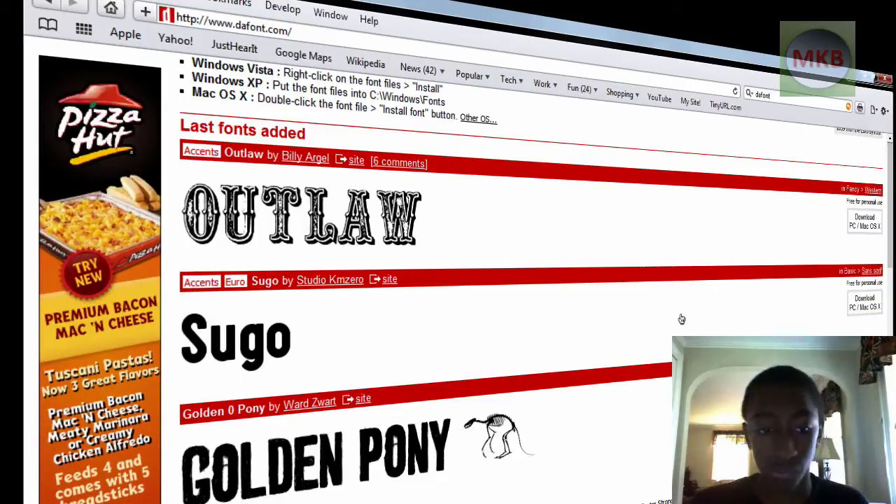
scroll(622, 320, "up", 5)
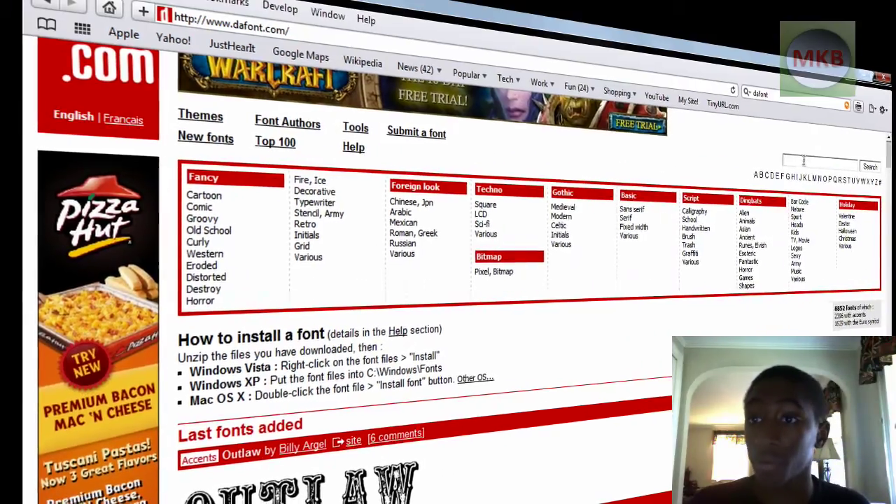
left_click(803, 161)
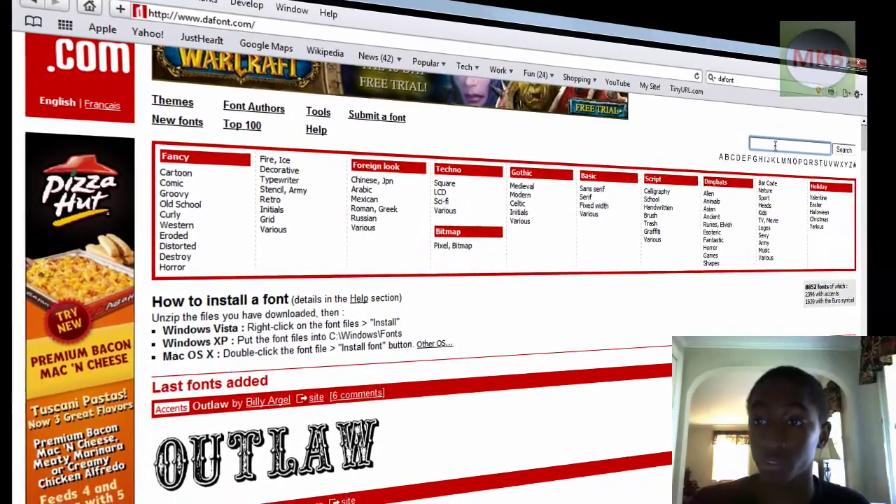
type("style")
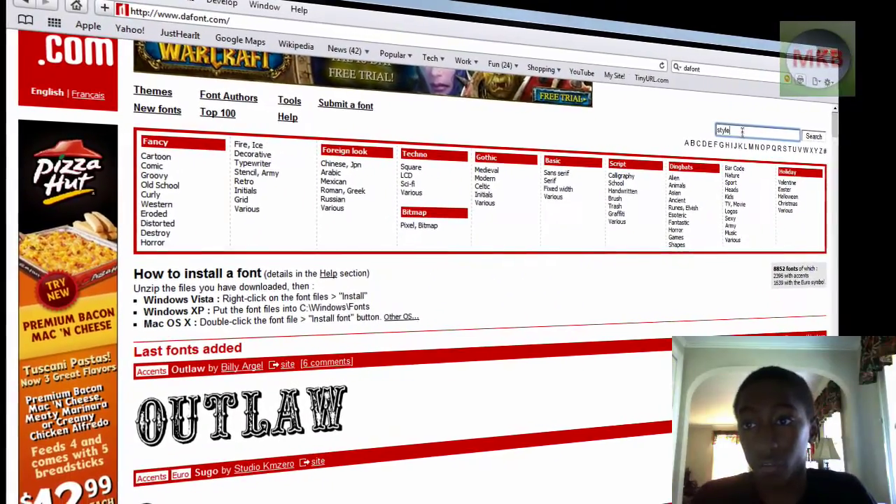
key("BackSpace")
key("BackSpace")
key("BackSpace")
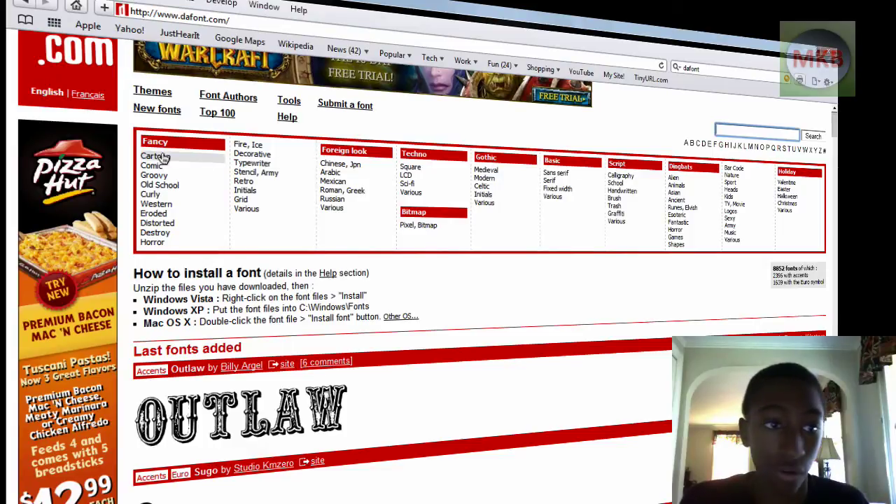
- Download the Golden 0 Pony font from the last fonts added and open golden_0_pony.zip directly without saving it
scroll(601, 286, "down", 5)
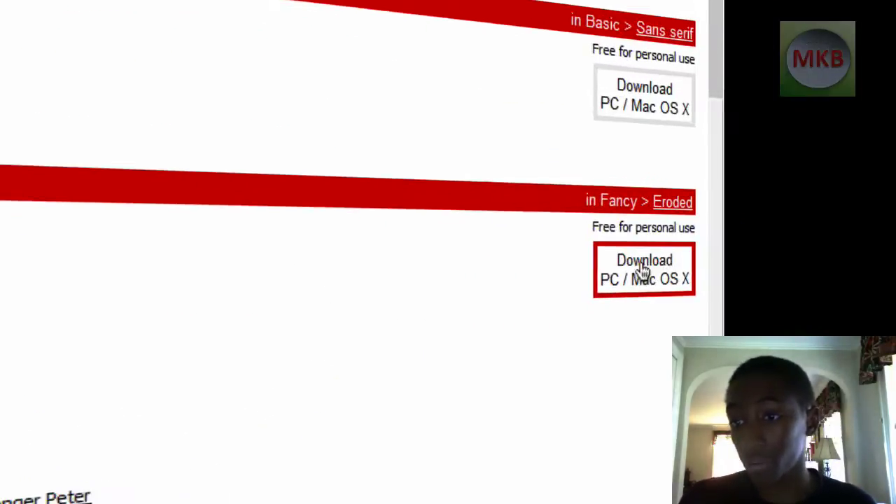
left_click(628, 265)
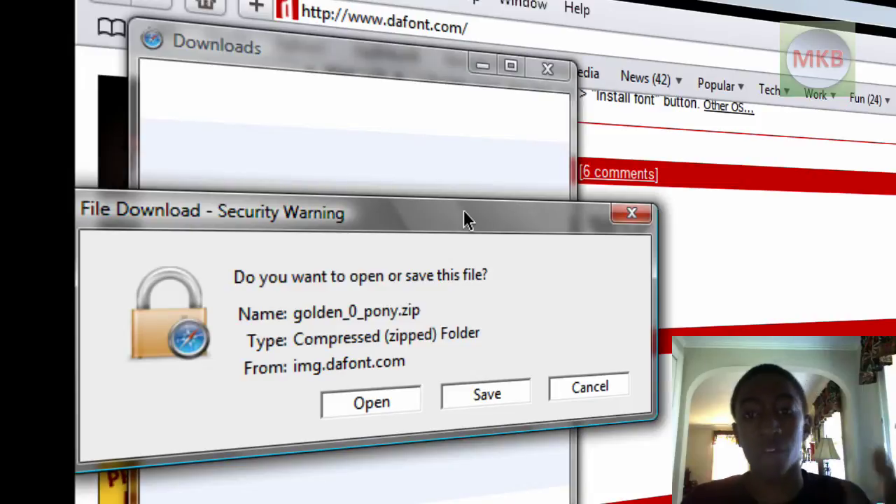
left_click(371, 404)
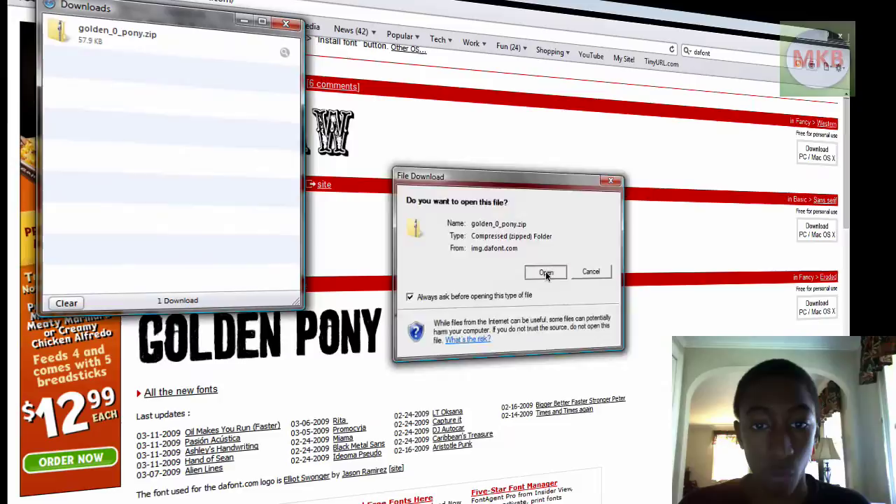
left_click(546, 272)
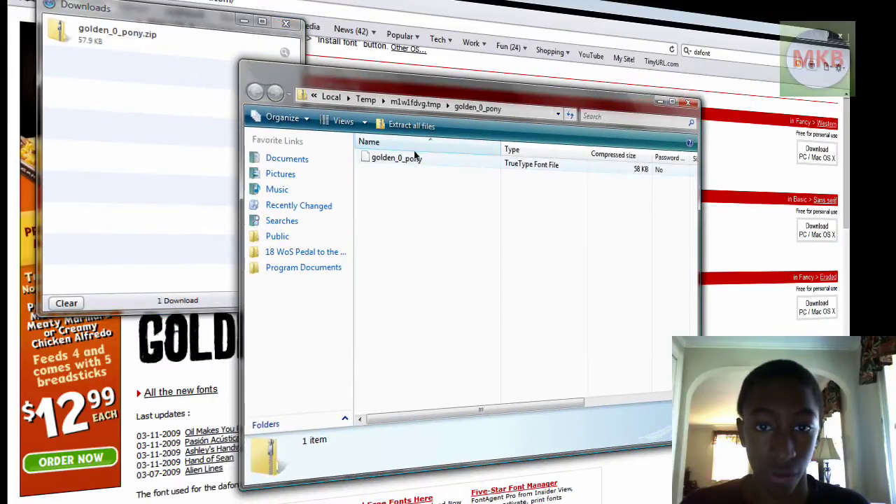
- Close the Downloads window and quit Safari, leaving the zipped font folder open
left_click(285, 25)
key("alt+F4")
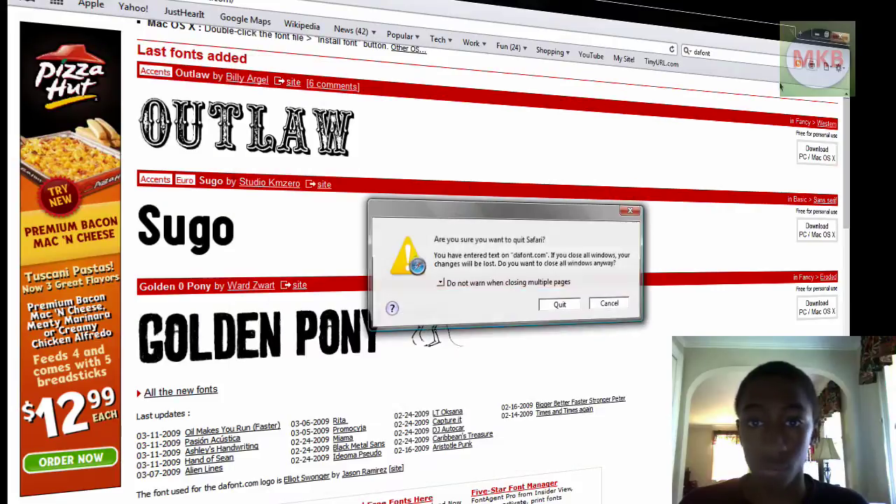
left_click(565, 305)
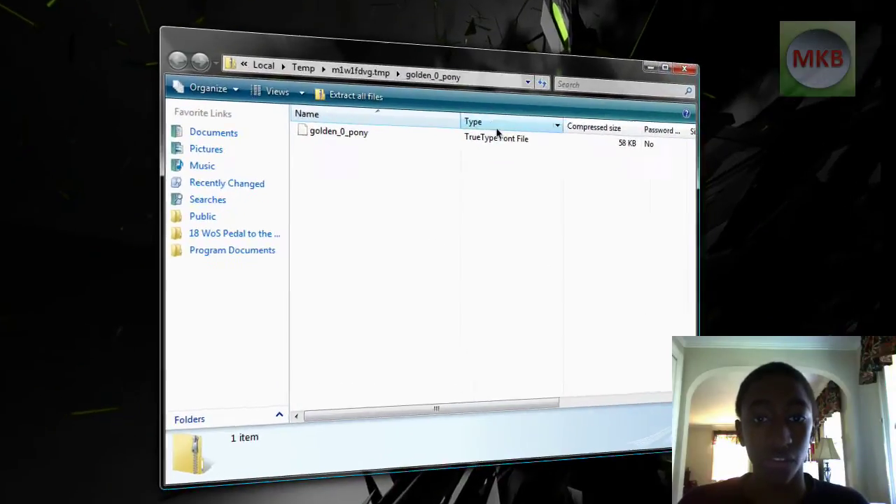
left_click(501, 140)
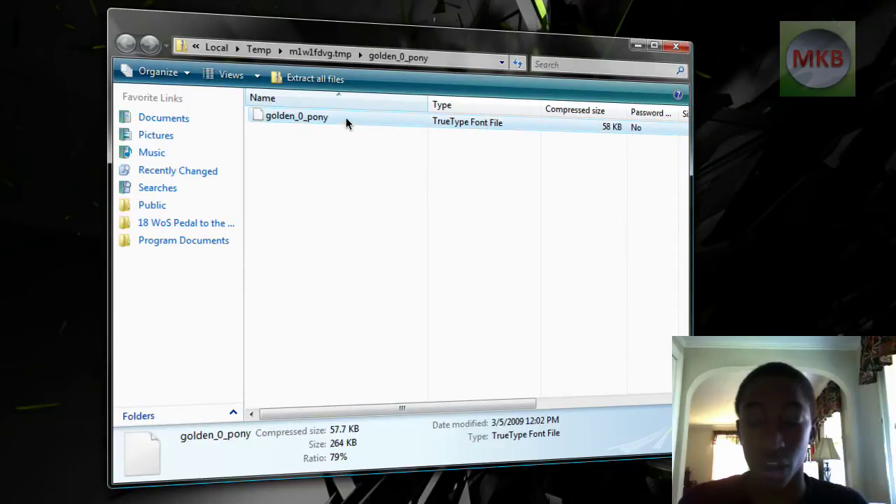
right_click(346, 123)
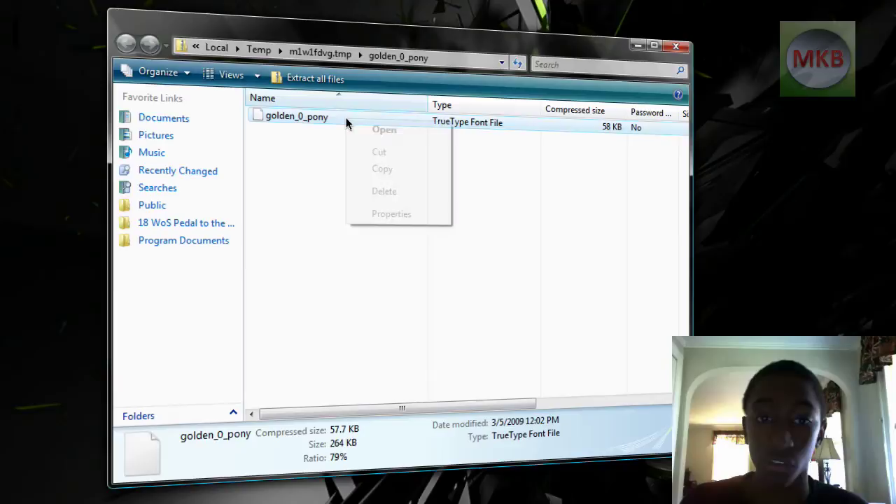
left_click(318, 163)
left_click(299, 116)
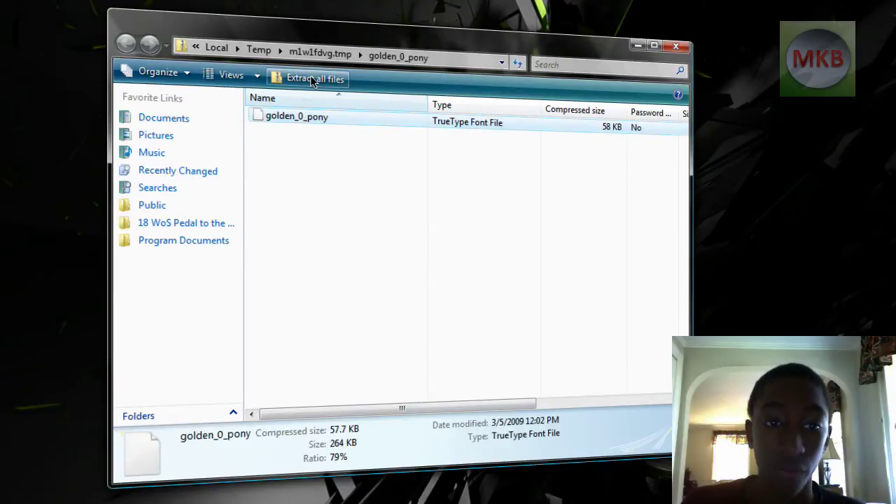
- Start extracting all files from the golden_0_pony archive and choose Program Documents inside Documents as the destination folder
left_click(313, 80)
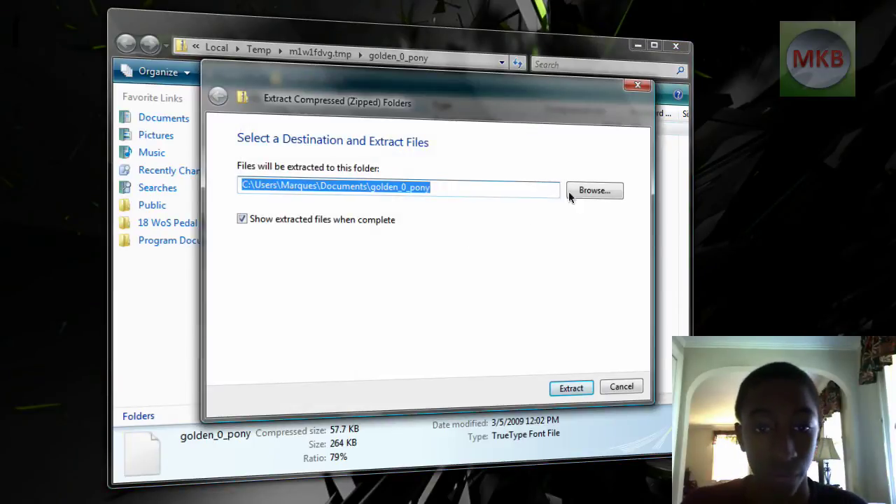
left_click(571, 195)
left_click(345, 206)
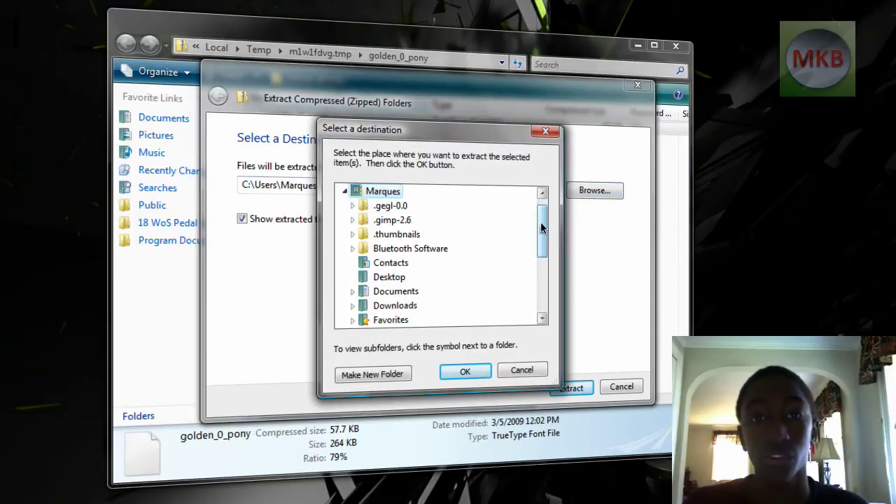
left_click_drag(541, 224, 542, 242)
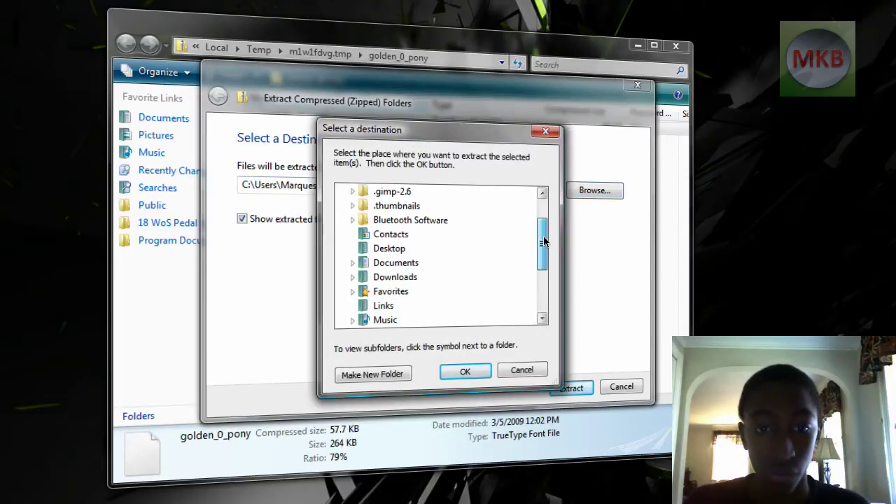
left_click(353, 263)
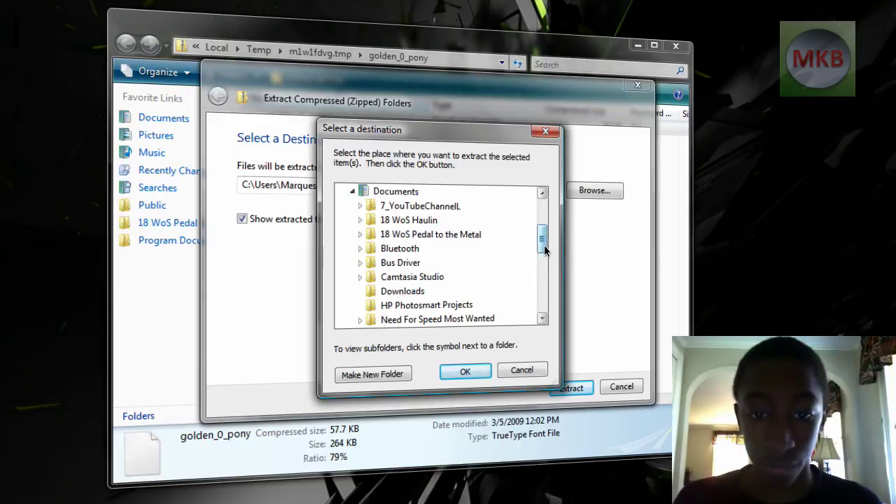
left_click_drag(544, 245, 542, 251)
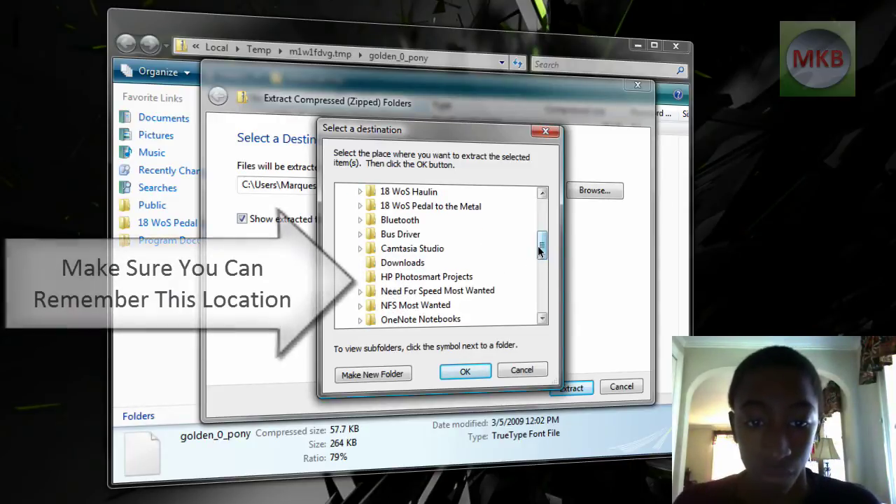
left_click_drag(543, 245, 541, 257)
double_click(427, 278)
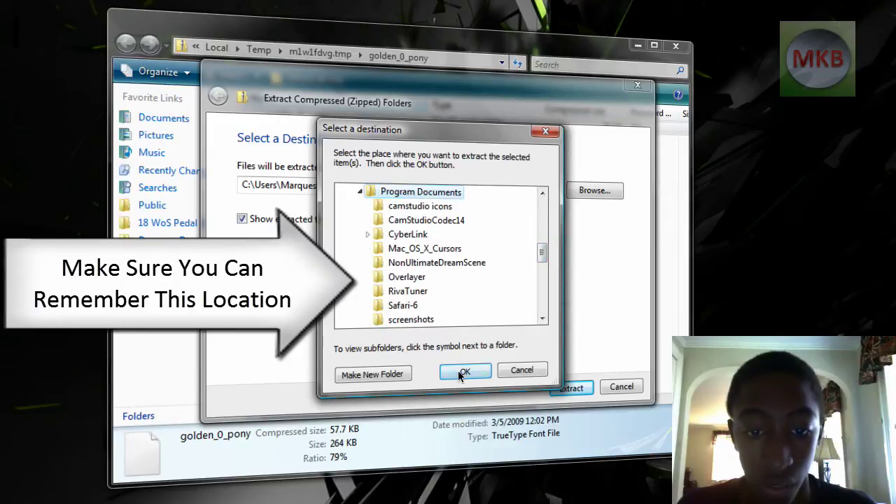
left_click(460, 371)
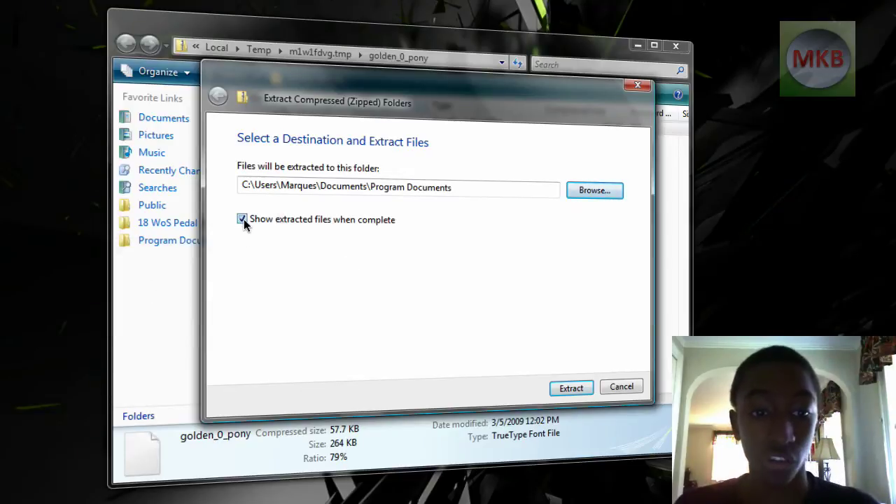
- Extract the font file to the chosen folder and close the zipped folder's window
left_click(571, 388)
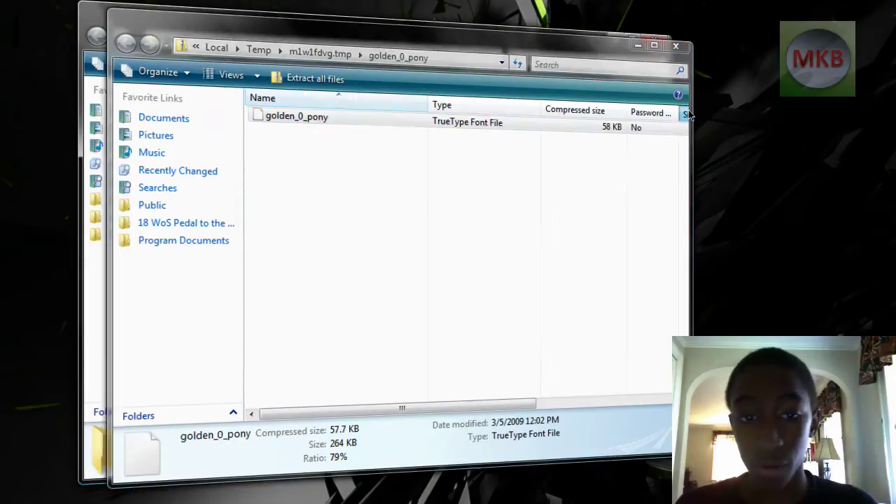
left_click(302, 117)
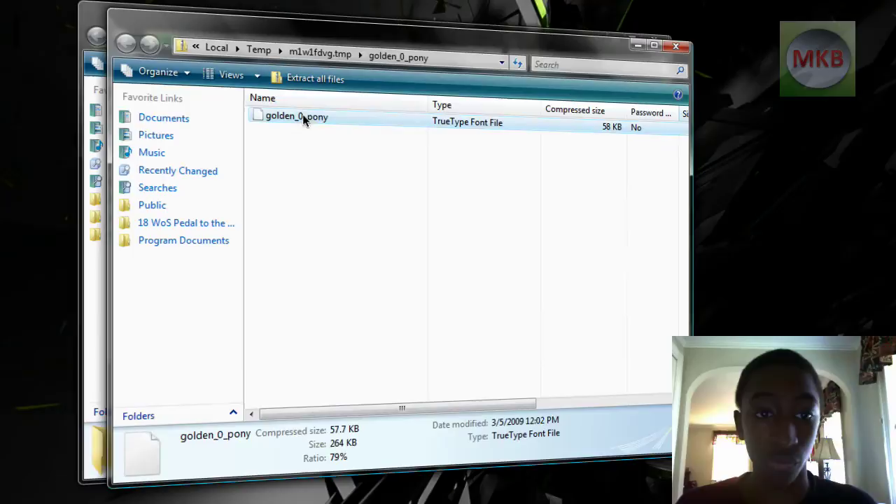
left_click(677, 49)
- Try to find the extracted font by searching Program Documents for "golden", and clear the search
left_click_drag(662, 139, 661, 155)
left_click(595, 60)
type("gol")
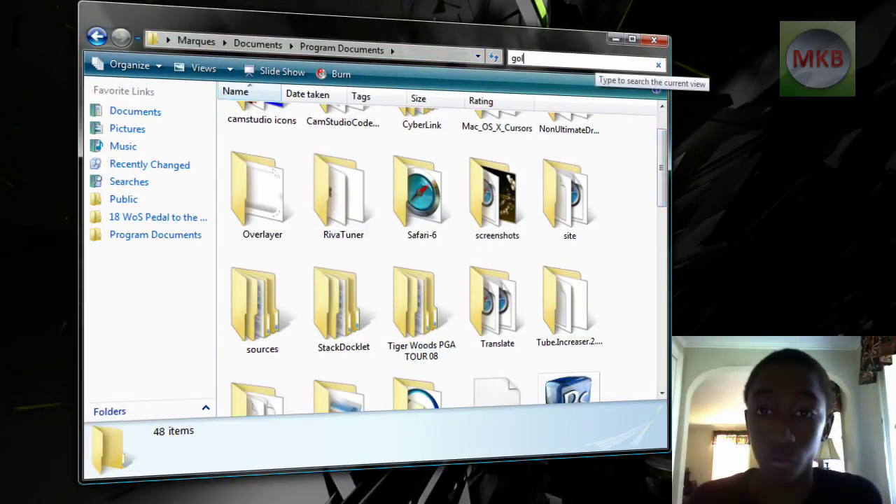
type("den")
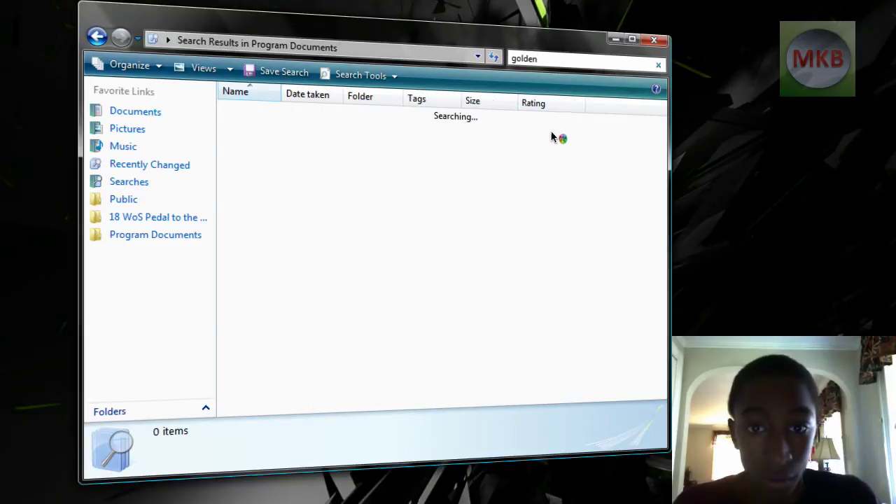
left_click_drag(540, 58, 492, 60)
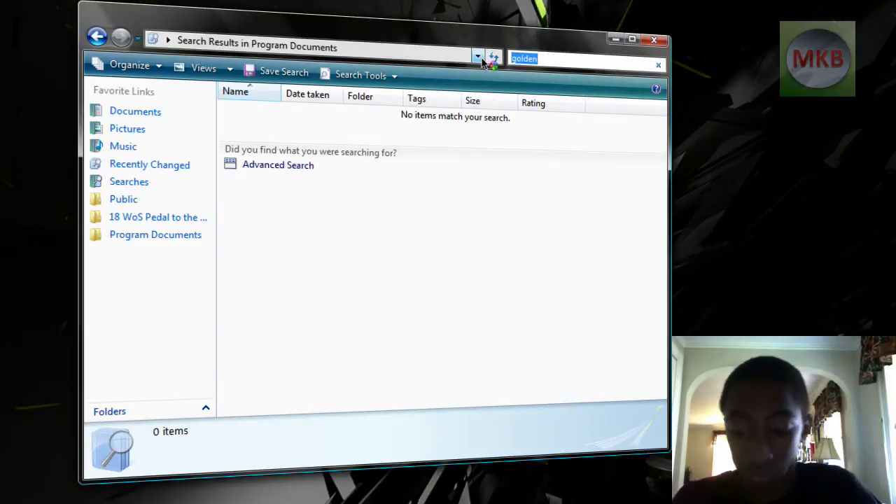
key("BackSpace")
- Install the golden_0_pony TrueType font from Program Documents and close the folder window
left_click_drag(661, 147, 667, 282)
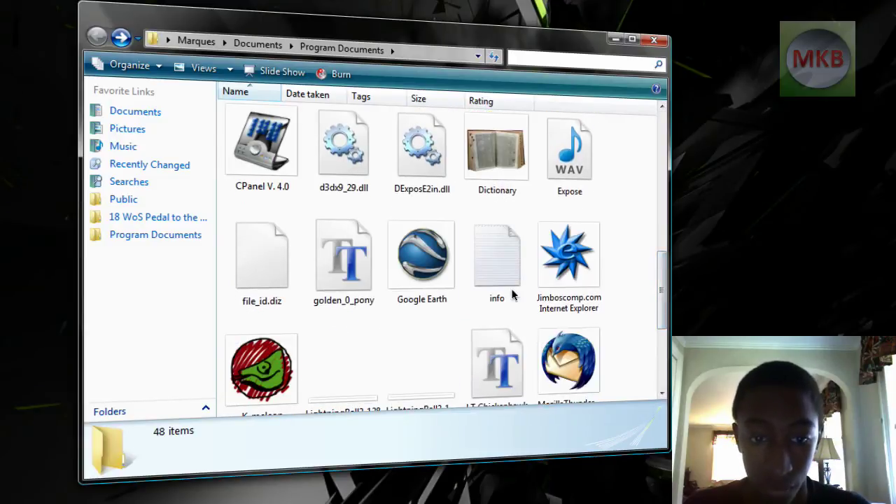
left_click(347, 245)
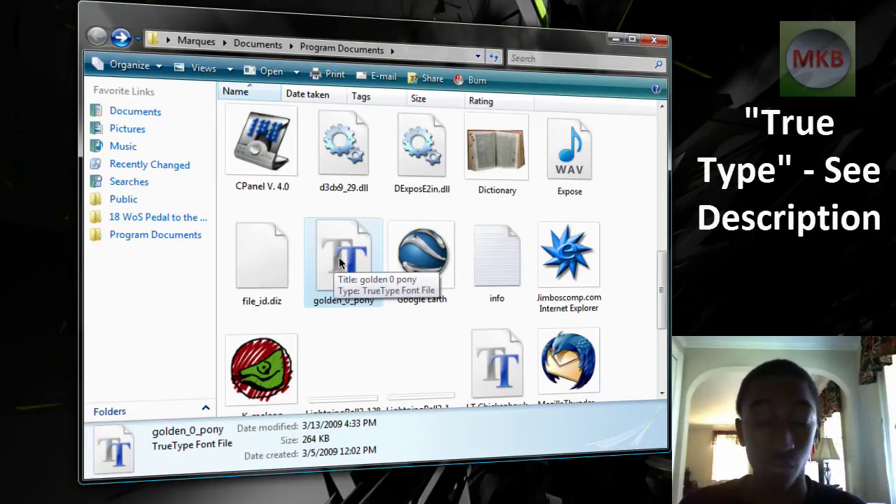
right_click(339, 261)
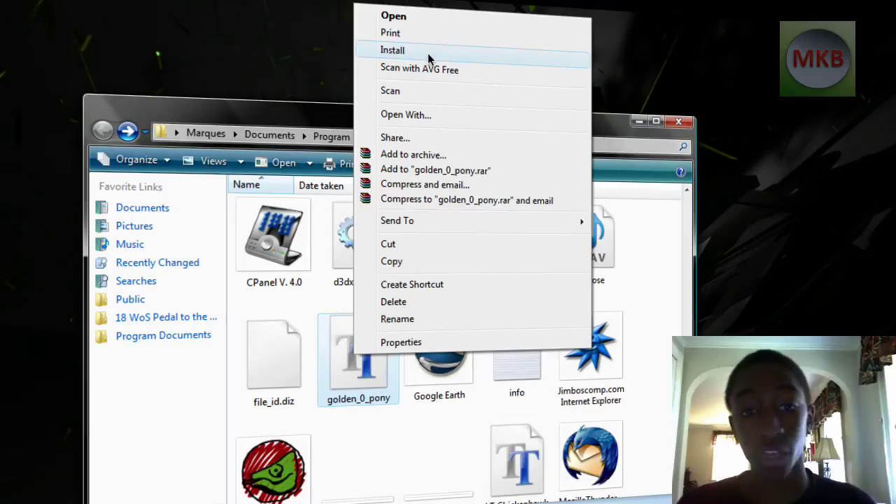
left_click(427, 53)
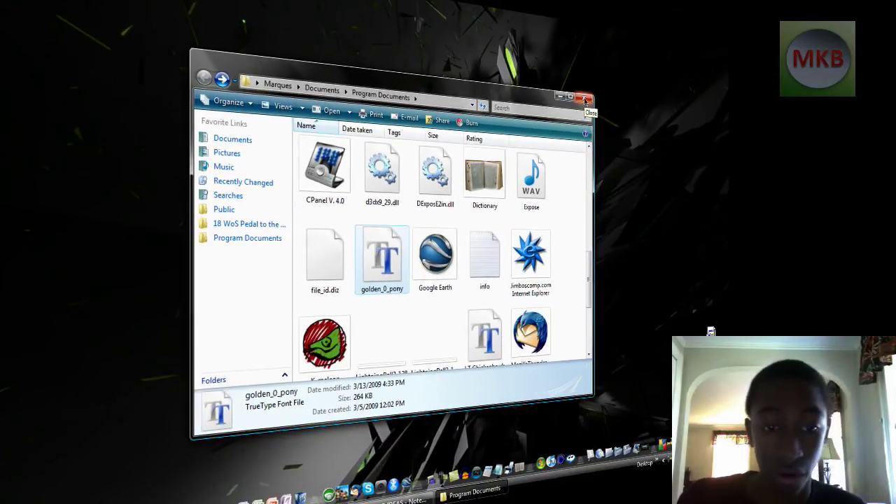
left_click(585, 101)
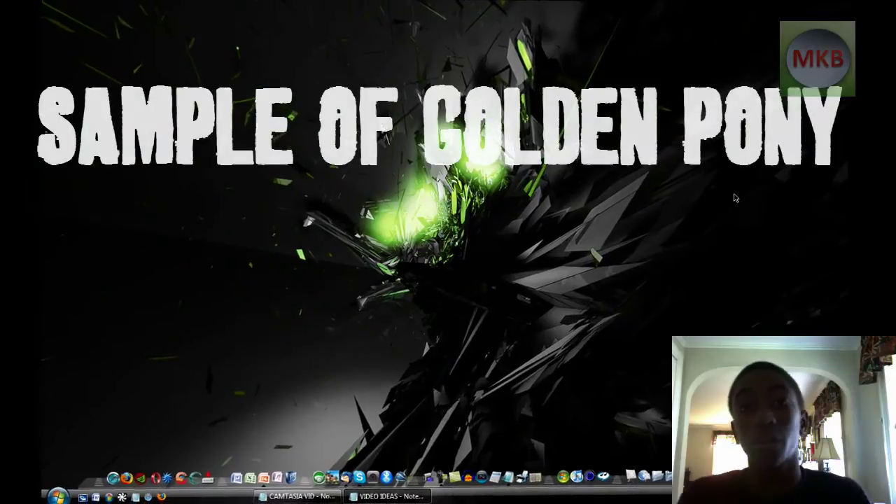